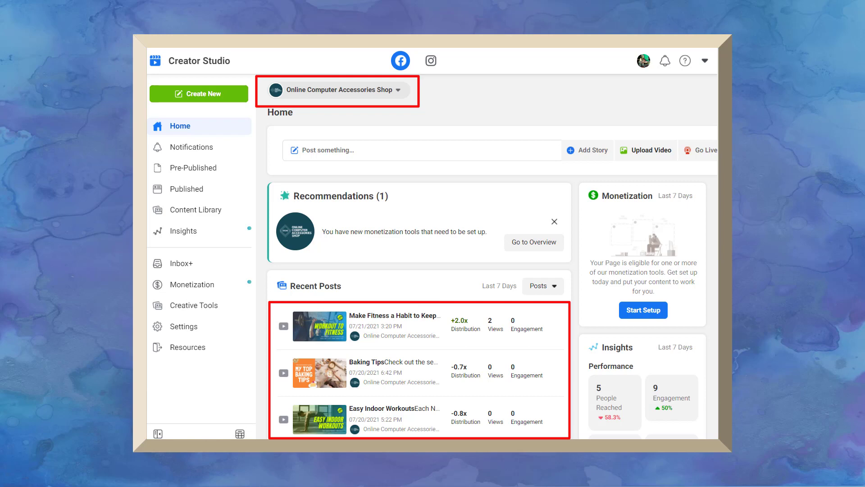
Compare the Single Video, Multiple Videos and Post Video Across Pages upload options
left_click(672, 153)
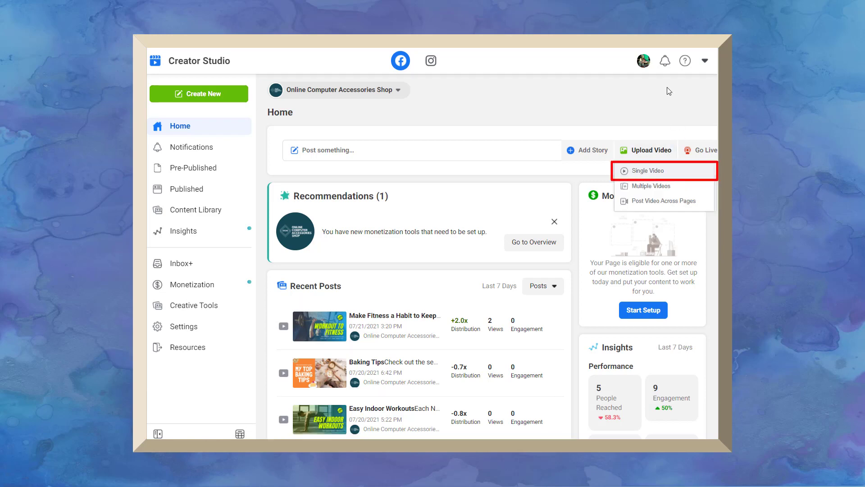
left_click(713, 170)
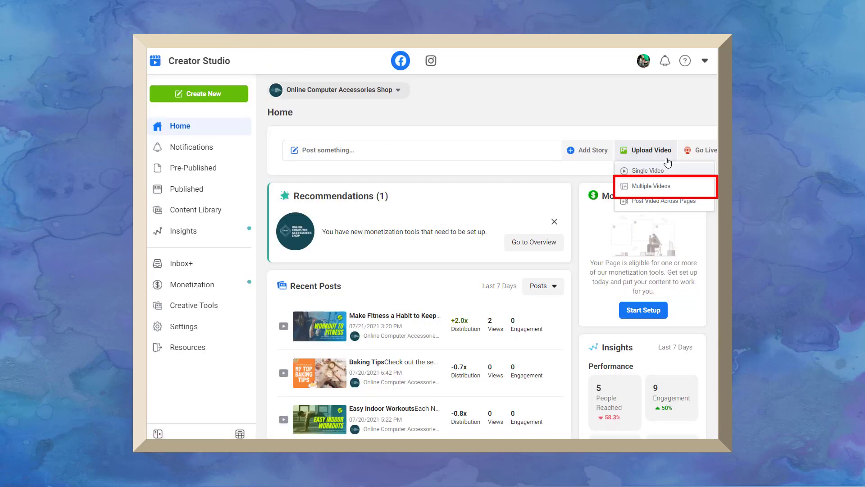
left_click(700, 192)
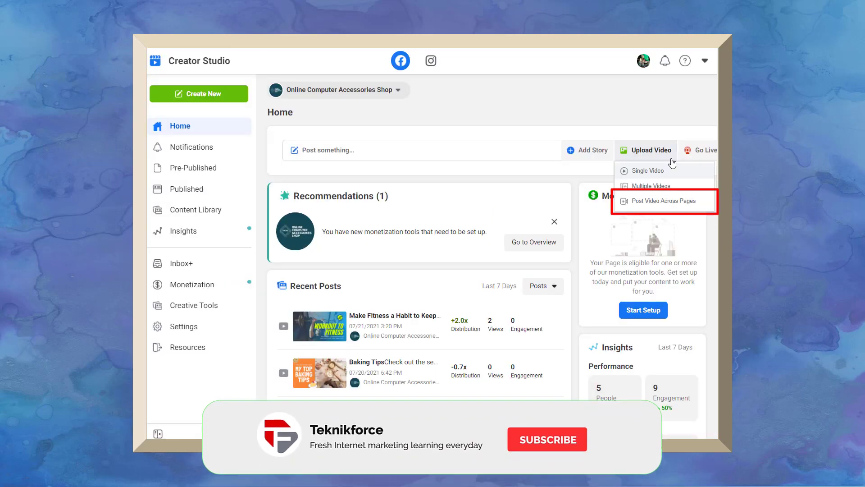
left_click(707, 201)
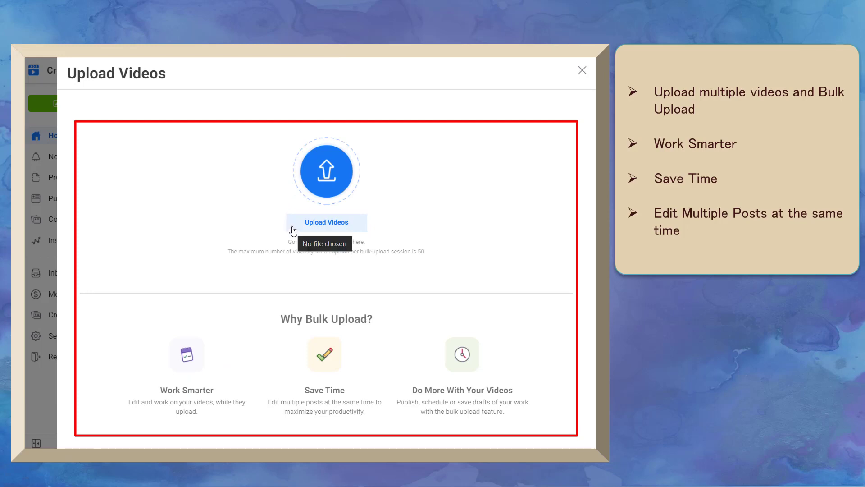
Select three video files to add to the bulk upload
left_click(294, 229)
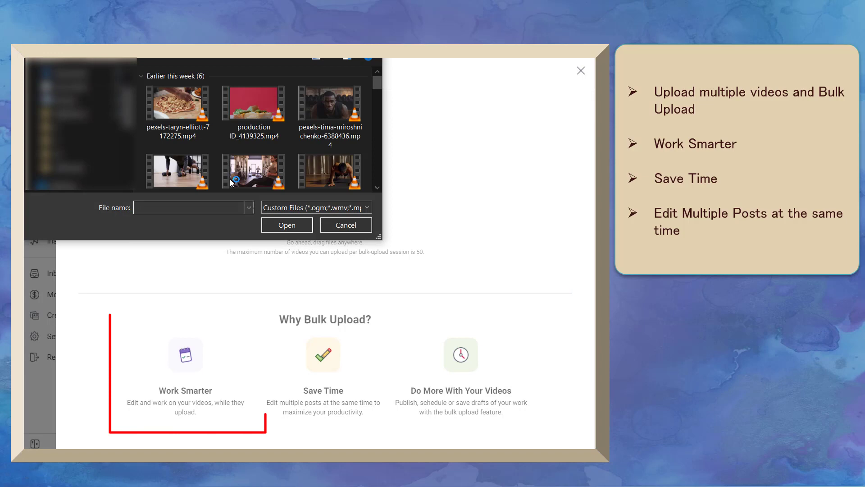
left_click(177, 109)
left_click(230, 122, "ctrl")
left_click(314, 122, "ctrl")
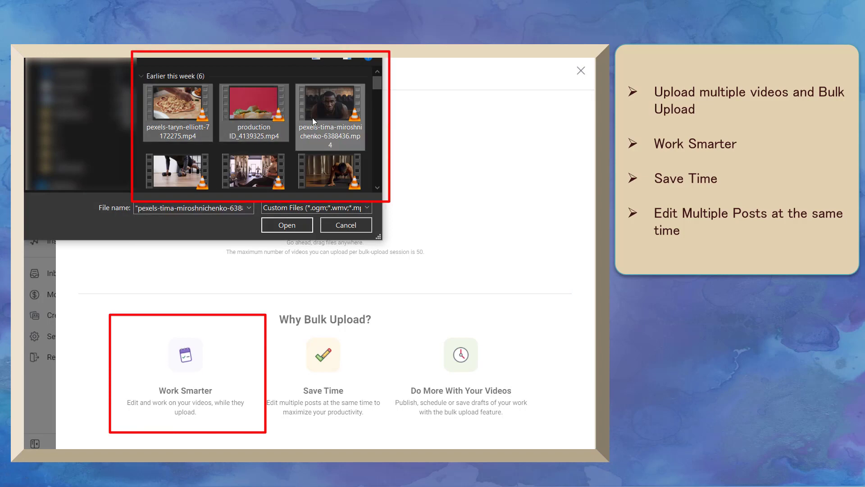
Rename the three uploads to Video 1, Video 2 and Video 3
key("Return")
type("Video 1")
left_click(330, 205)
left_click(216, 204)
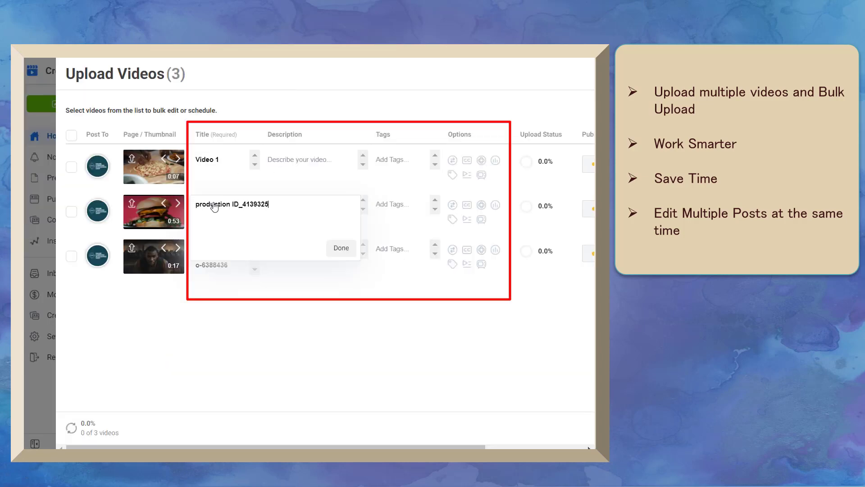
key("ctrl+a")
type("Video 2")
left_click(333, 247)
left_click(211, 260)
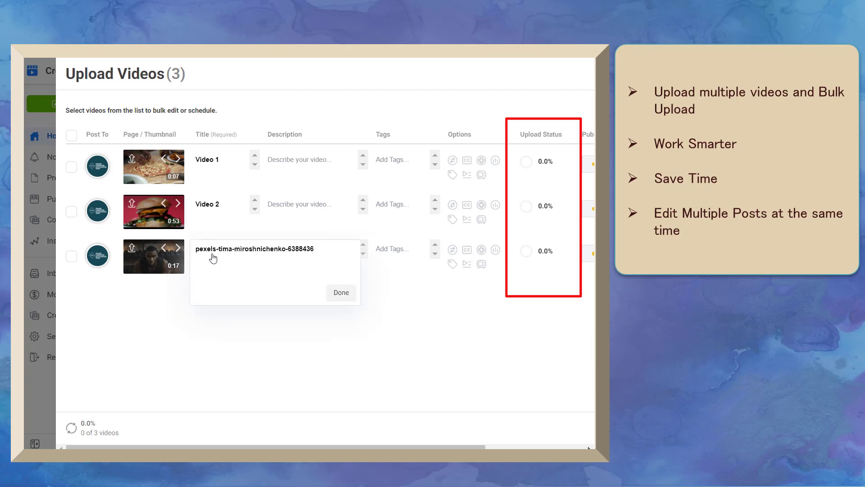
key("ctrl+a")
type("Video 3")
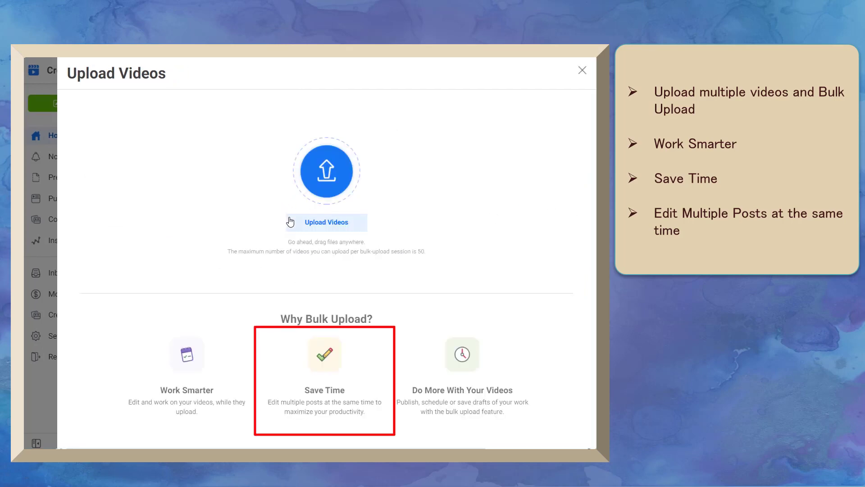
type("Description 1")
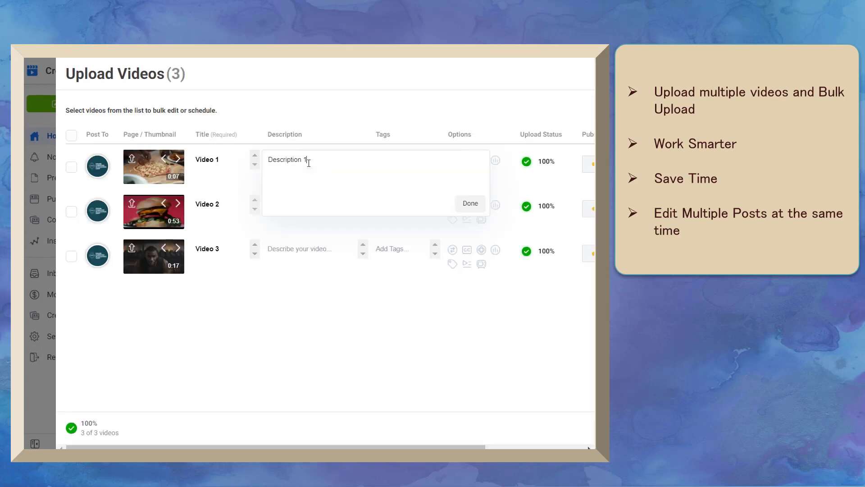
Enter descriptions Description 1, Description 2 and Description 3 for the matching videos
left_click(304, 207)
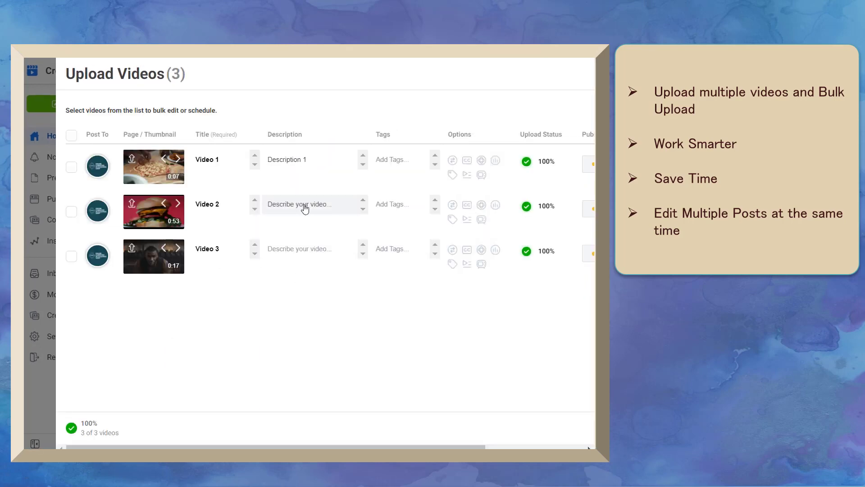
type("Description 2")
left_click(290, 257)
type("Description 3")
left_click(470, 292)
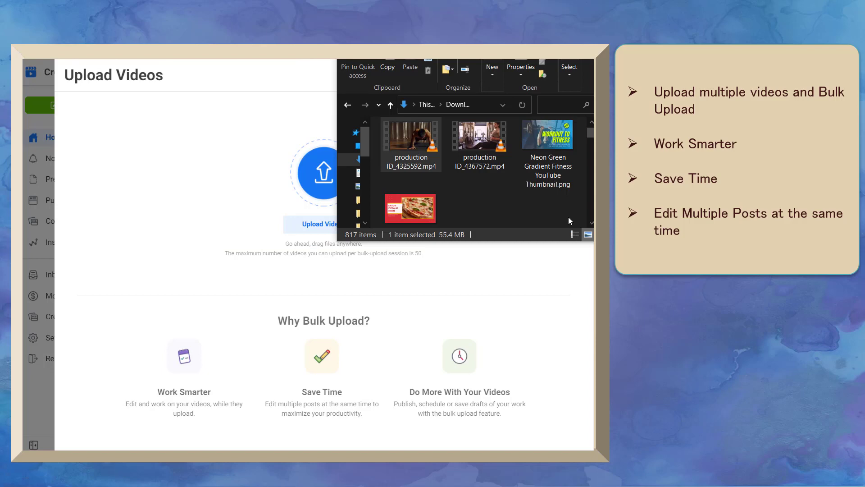
Drag the fitness and burger mp4 files from File Explorer into Upload Videos
mouse_move(548, 207)
left_mouse_down()
mouse_move(408, 153)
mouse_move(220, 188)
mouse_move(136, 190)
left_mouse_up()
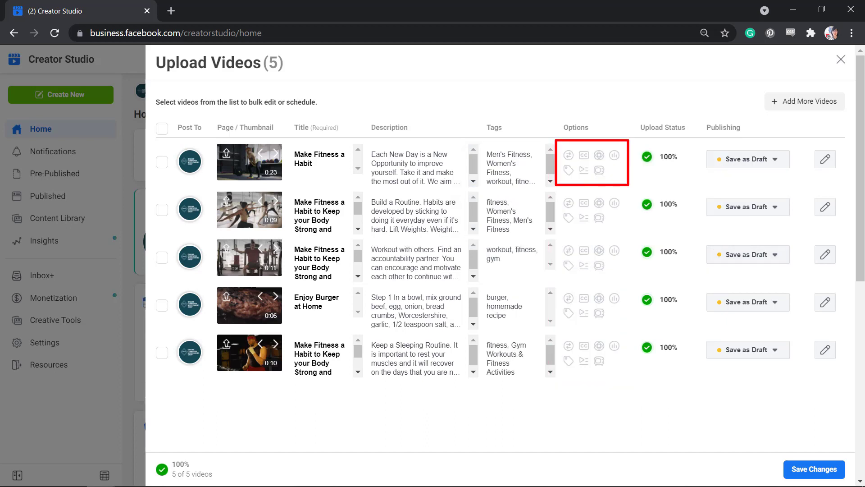
Turn off Display in Watch and Allow embedding for the first fitness video
left_click(569, 157)
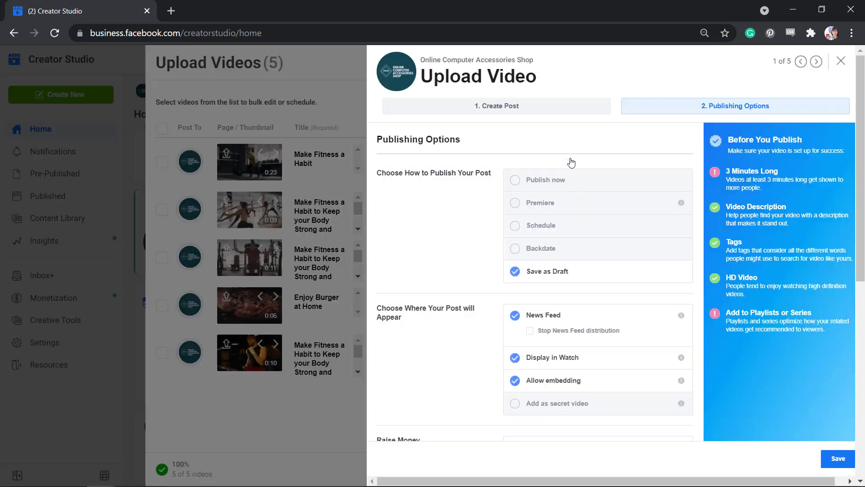
left_click(516, 357)
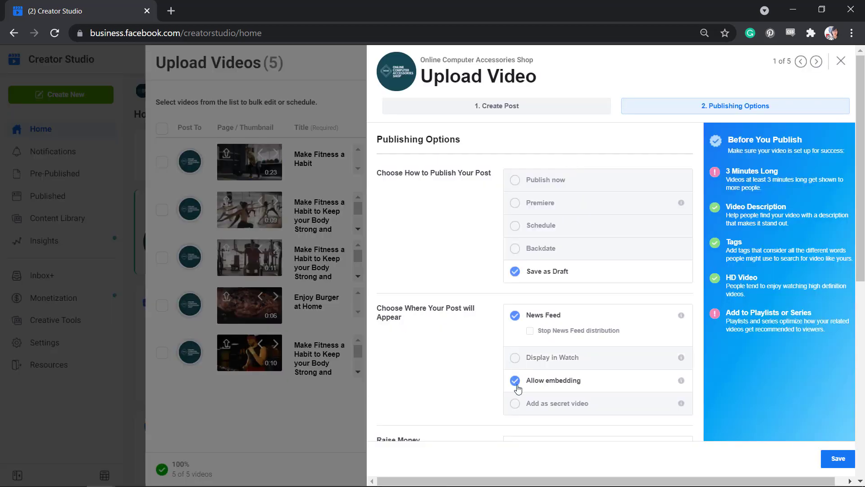
left_click(516, 380)
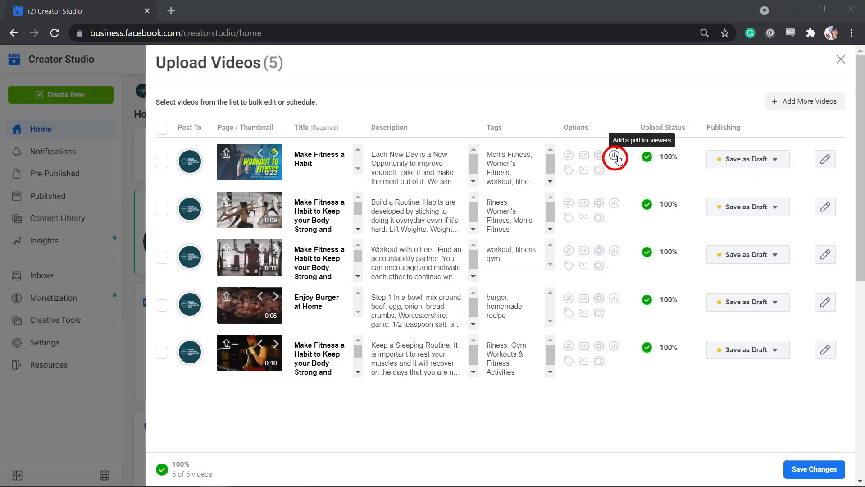
type("Yes")
Save a Yes/No poll 'Do you workout at Home?' and add the Fitness Guide playlist
key("Tab")
type("No")
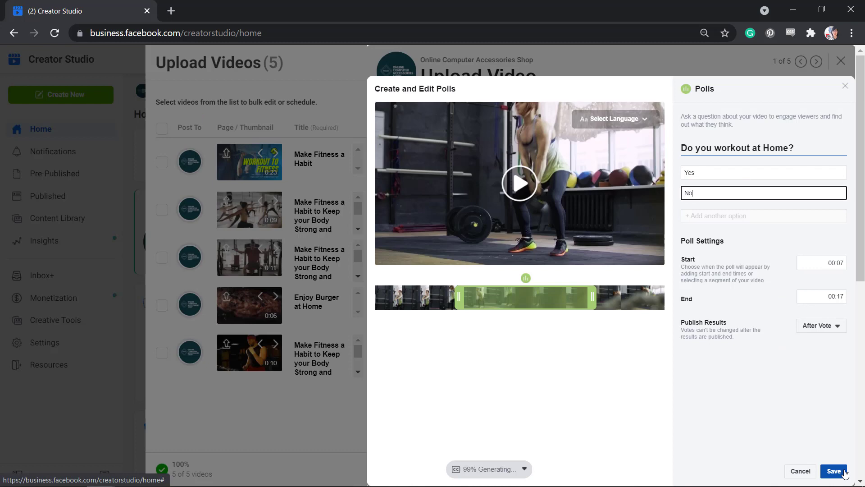
left_click(845, 473)
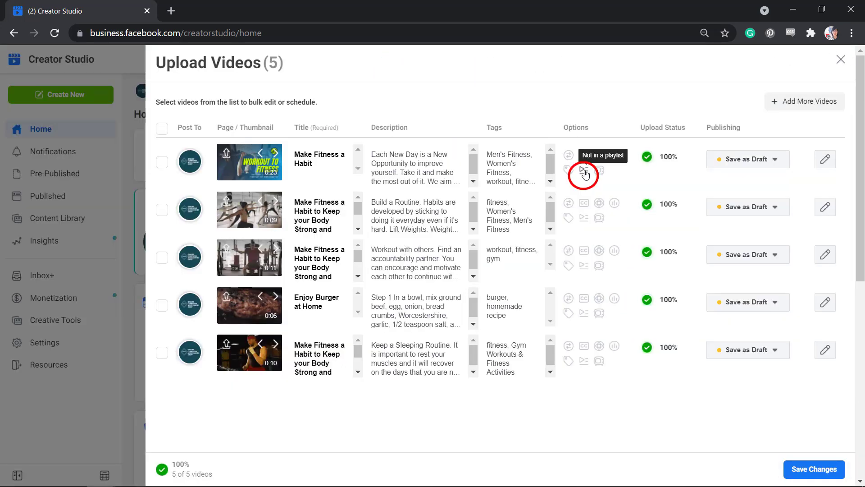
left_click(584, 175)
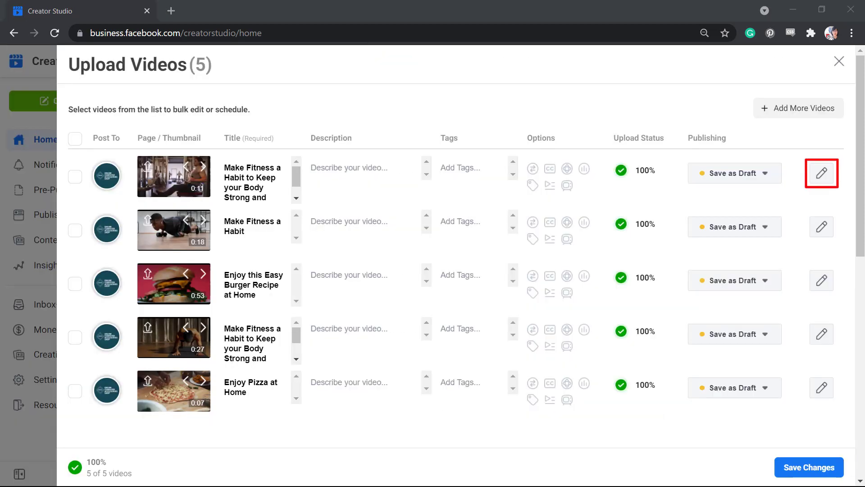
Save the fitness video with hashtag description, tags and Workout to Fitness custom thumbnail
left_click(829, 180)
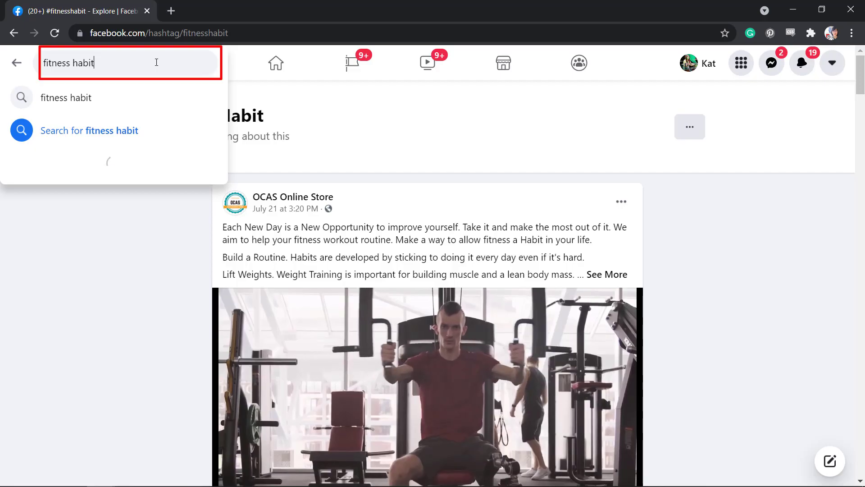
key("Return")
left_click(112, 291)
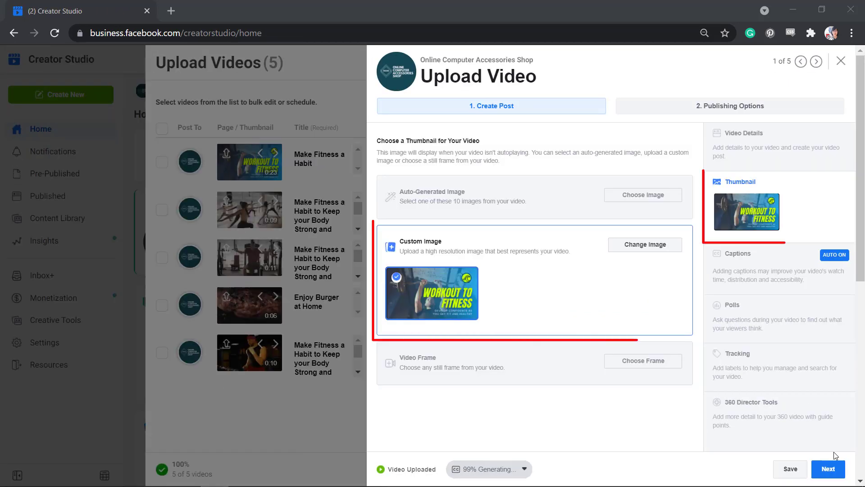
left_click(791, 469)
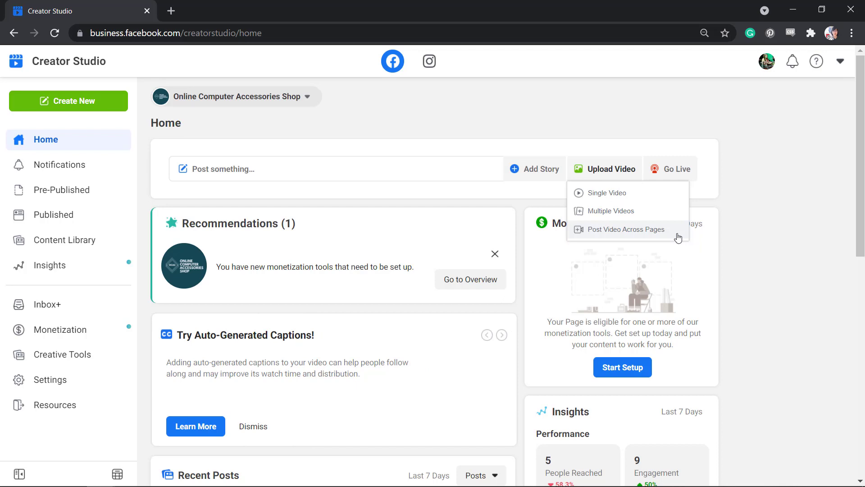
Make Online Computer Accessories Shop primary, crossposting to OCAS Online Store and OCAS Online Shop
left_click(678, 233)
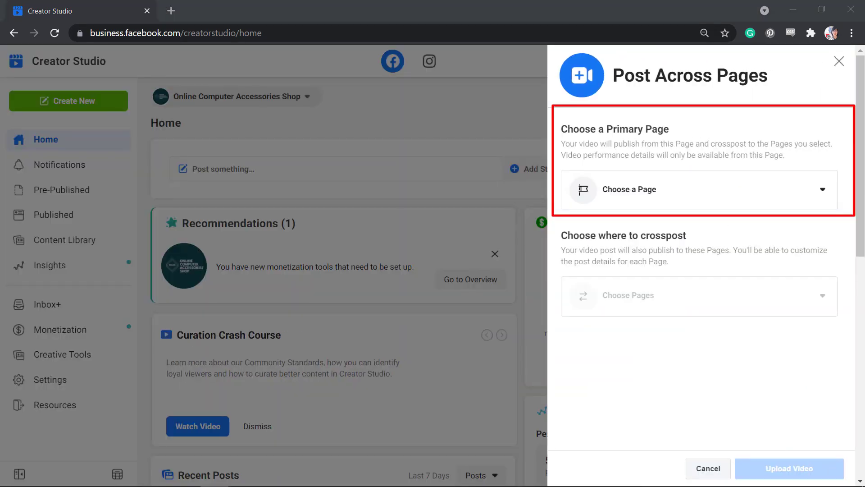
left_click(799, 193)
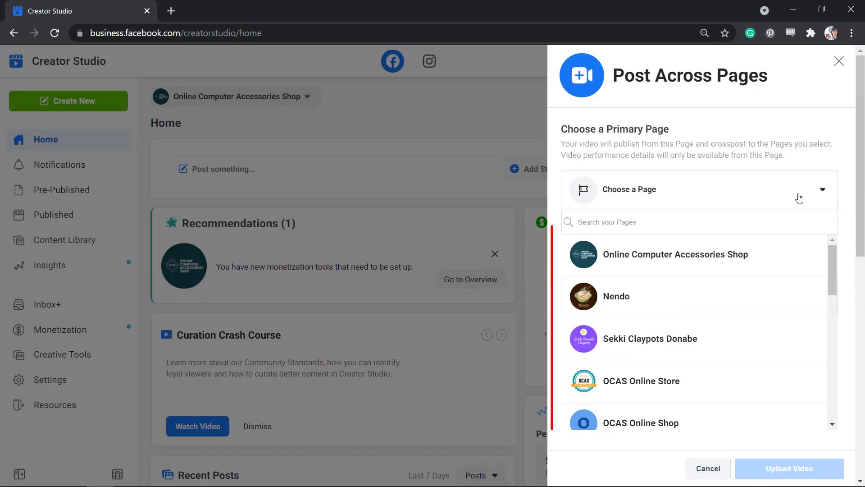
left_click(799, 265)
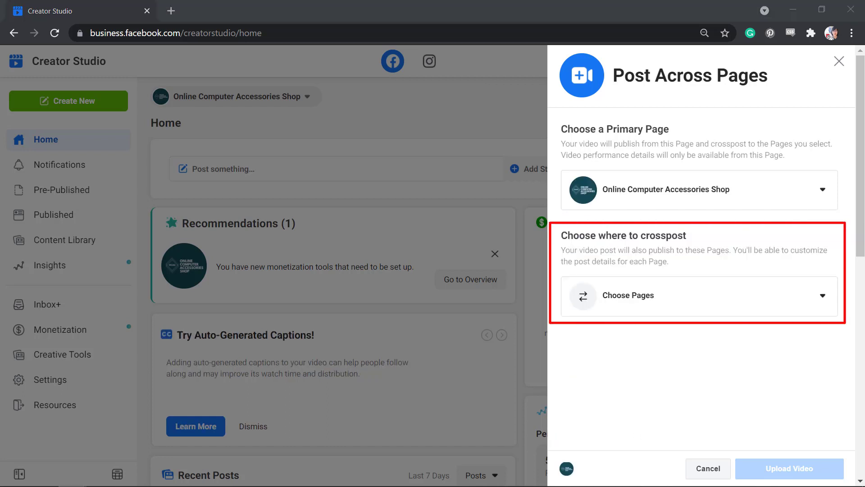
left_click(697, 296)
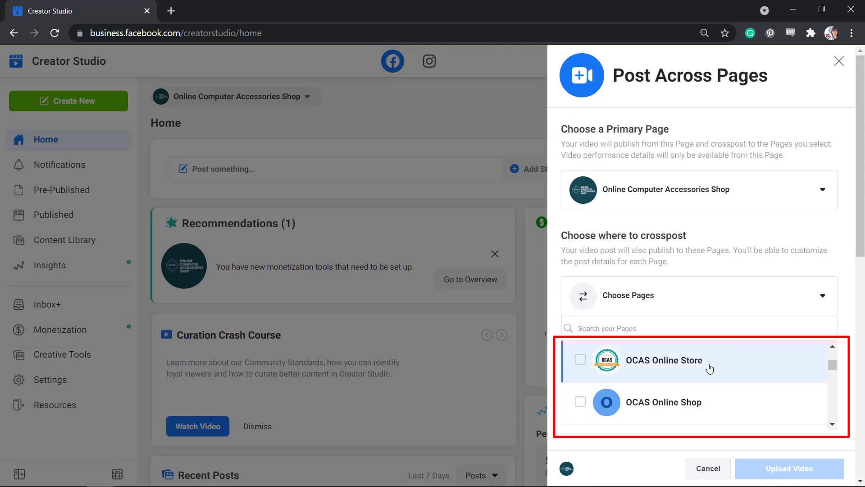
left_click(582, 360)
left_click(581, 402)
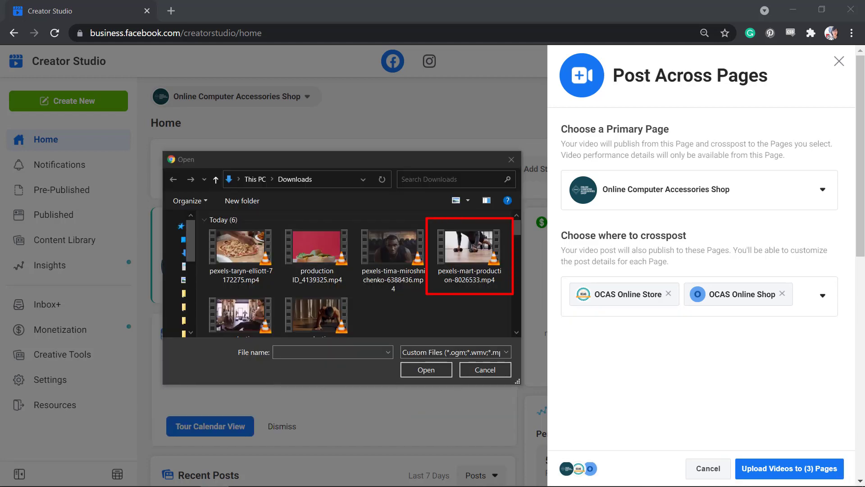
Load the pexels-mart-production push-up video into Post Across Pages
double_click(465, 274)
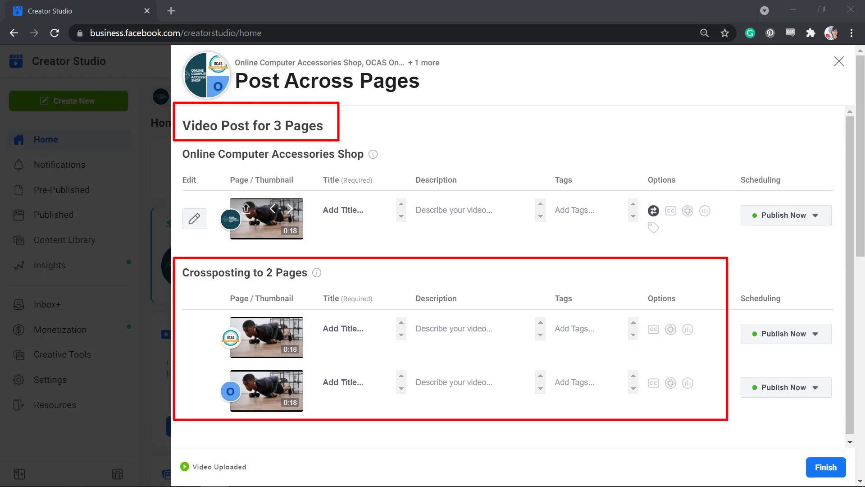
Paste the fitness-habit title and 'Each New Day' description, and add a fitness tag
left_click(349, 220)
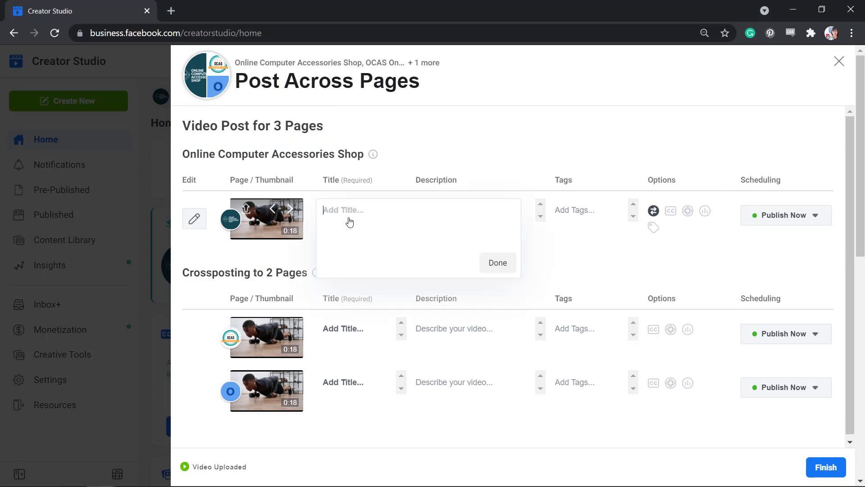
type("Title ")
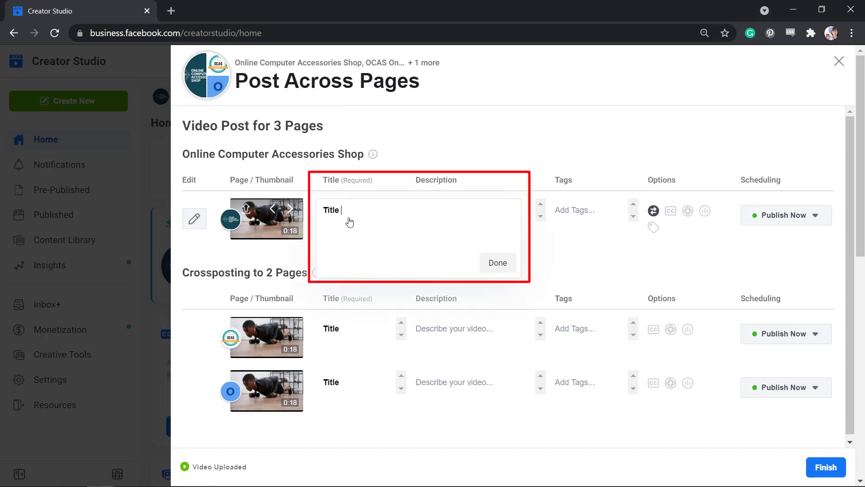
type("1")
left_click(455, 212)
type("Description")
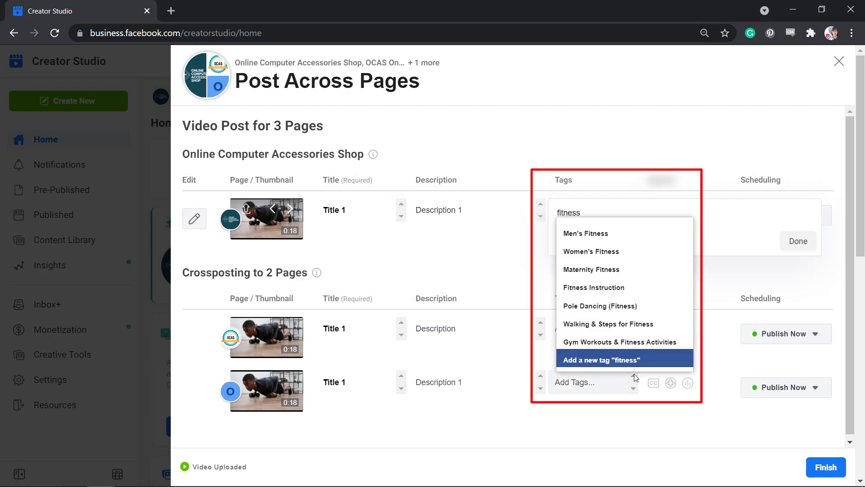
left_click(651, 361)
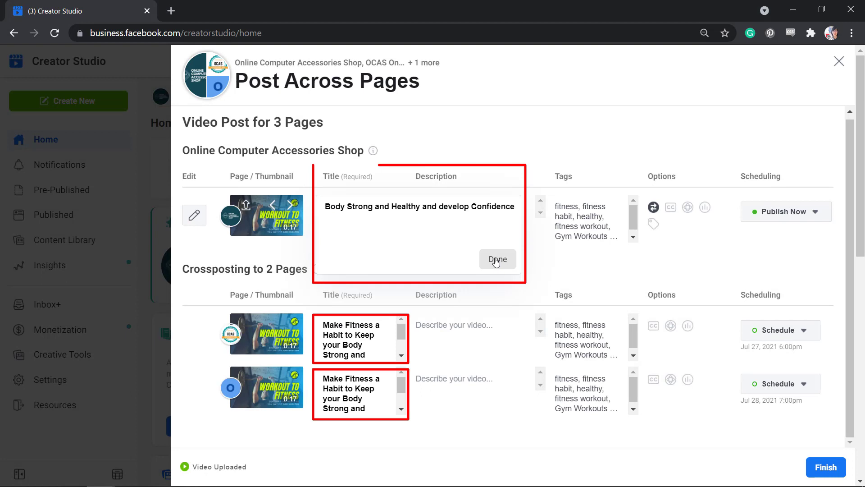
left_click(497, 259)
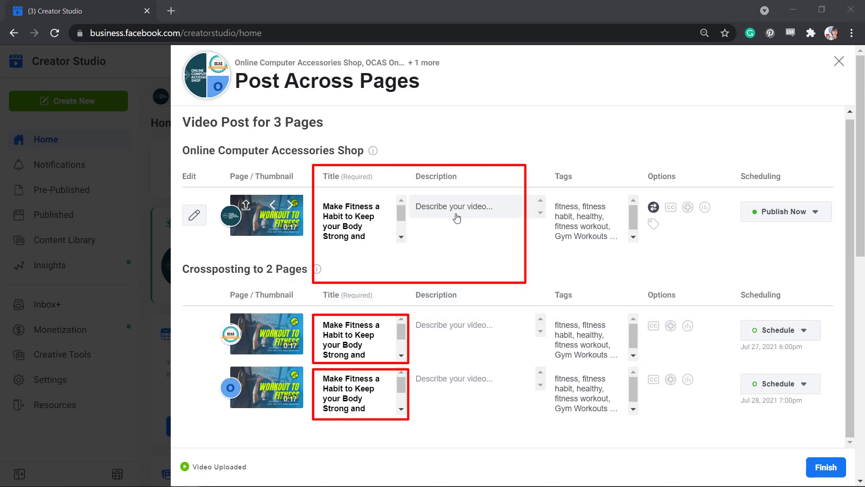
left_click(456, 215)
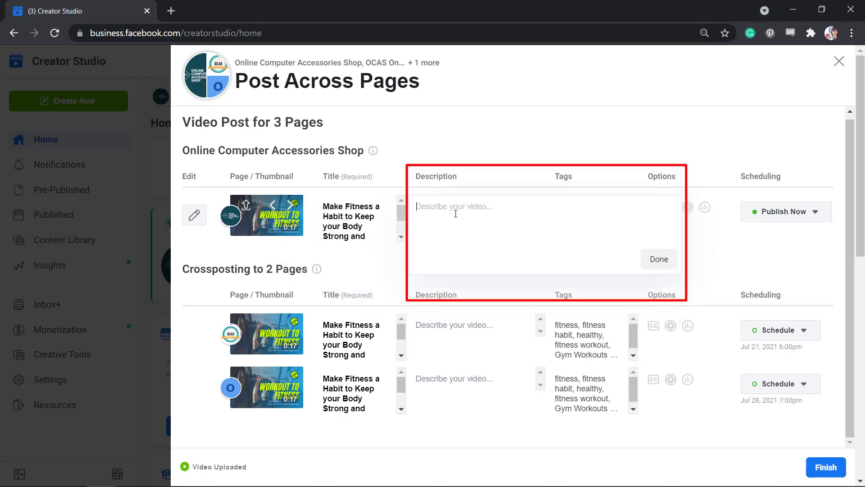
type("Each New Day is a New Opportunity to improve yourself. Take it and make the most out of it. We aim to help your fitness workout routine. Make a way to allow fitness a Habit in your life.  Build a Routine. Habits are developed by sticking to doing it everyday even if it's hard.  Lift Weights. Weight Training is important for building muscle and a lean body mass.")
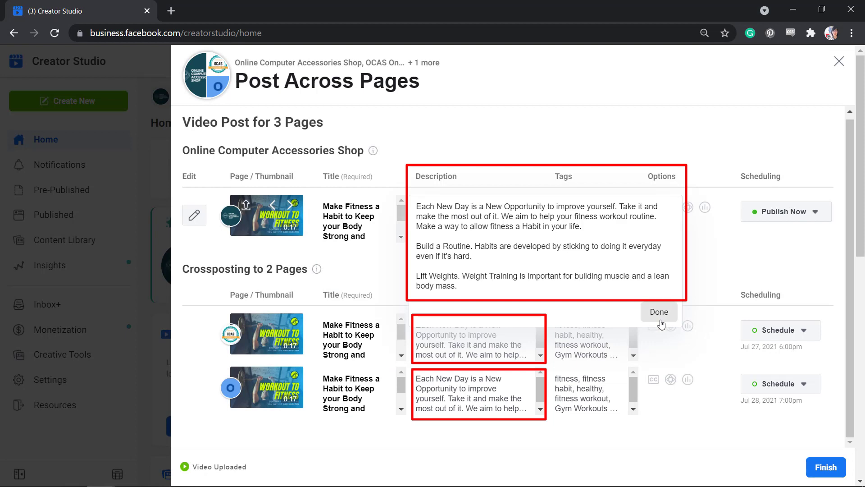
left_click(659, 312)
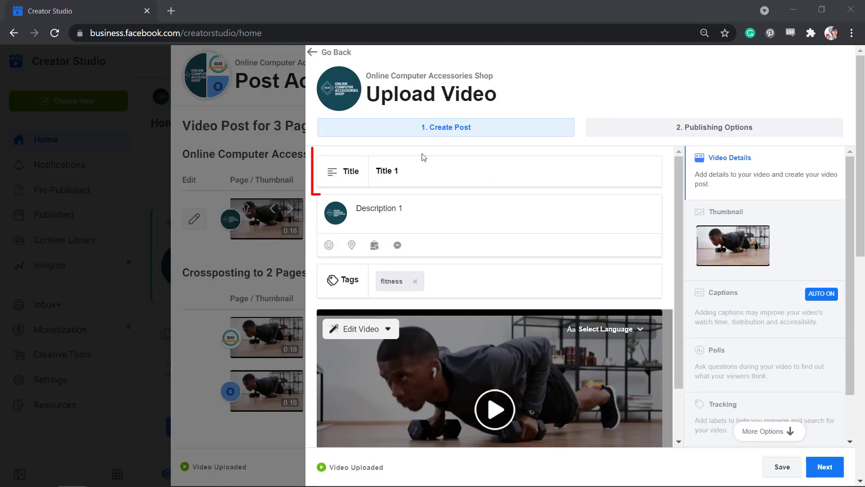
Paste the primary Page's full title, long description, then a closing fitness hashtag line
type("Make Fitness a Habit to Keep your Body Strong and Healthy and develop Confidence")
left_click(436, 208)
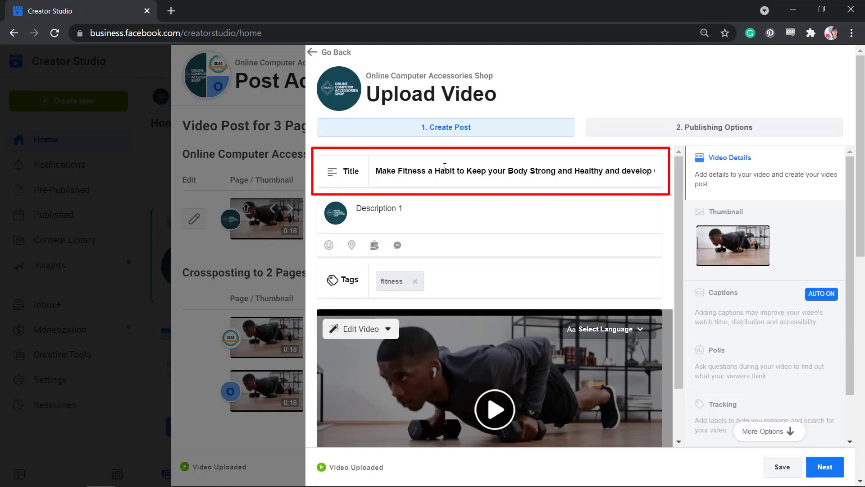
key("ctrl+v")
key("Return")
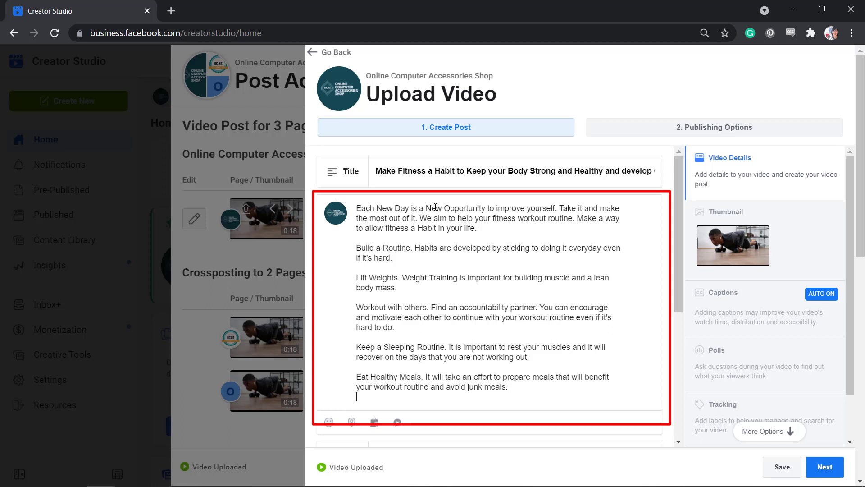
key("Return")
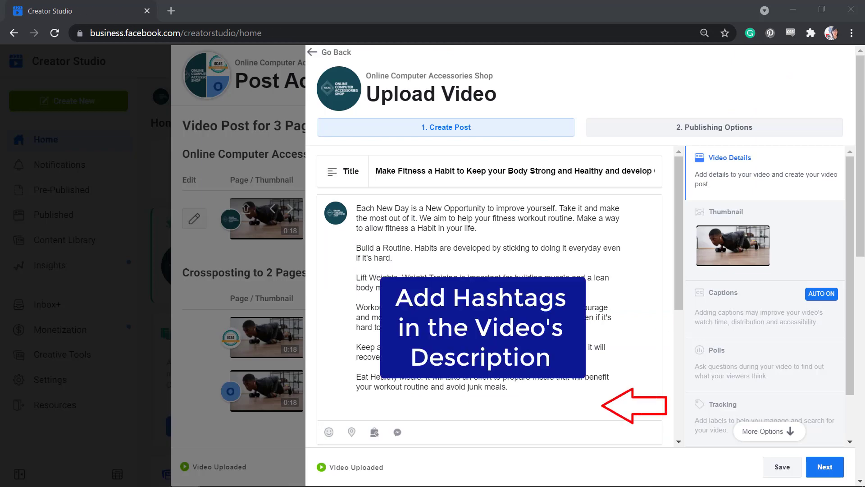
left_click(494, 410)
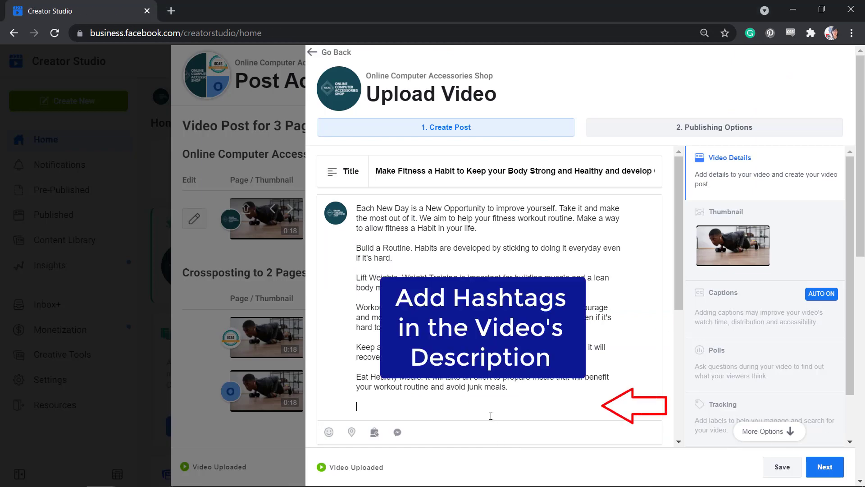
type("#fitnessgoals #confident #healthylifestyle #workoutroutine #fitnesshabit")
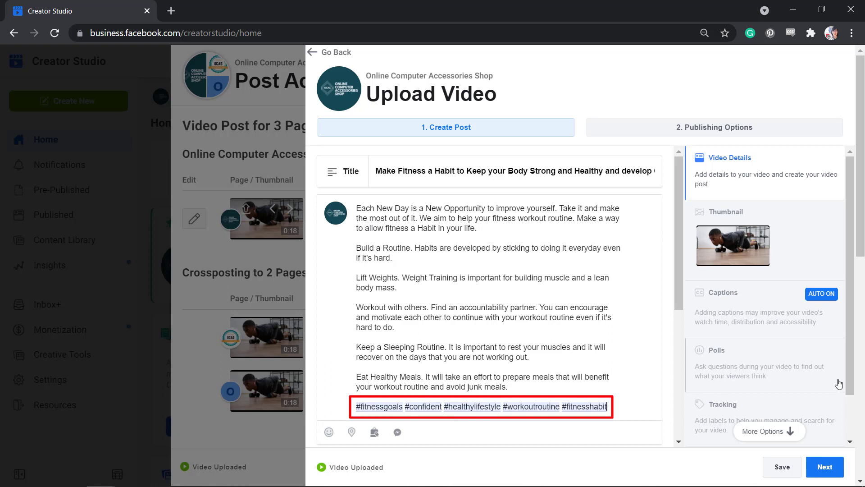
left_click_drag(681, 289, 699, 379)
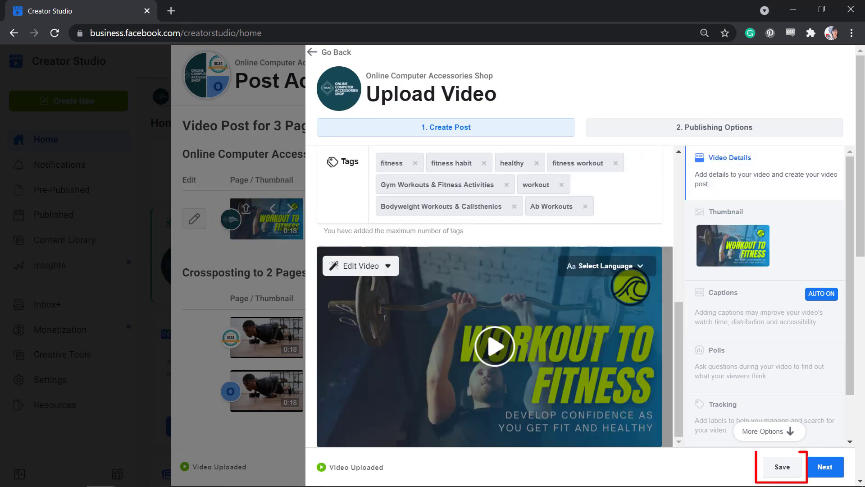
Save the primary post; schedule the second Page Jul 27, 6:00pm, third Jul 28, 7:00pm
left_click(782, 466)
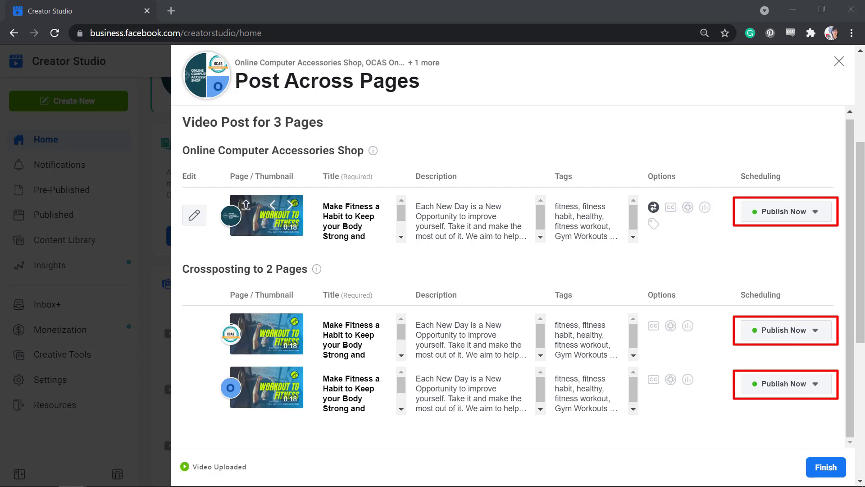
left_click(784, 331)
left_click(663, 379)
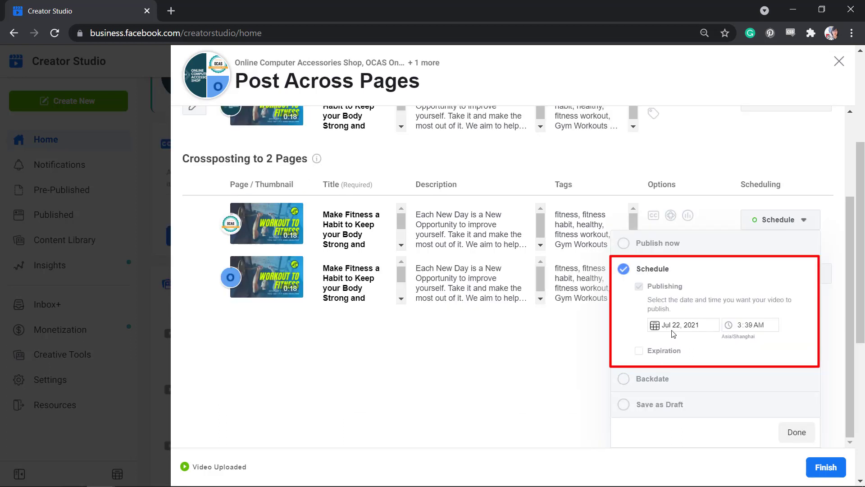
left_click(676, 325)
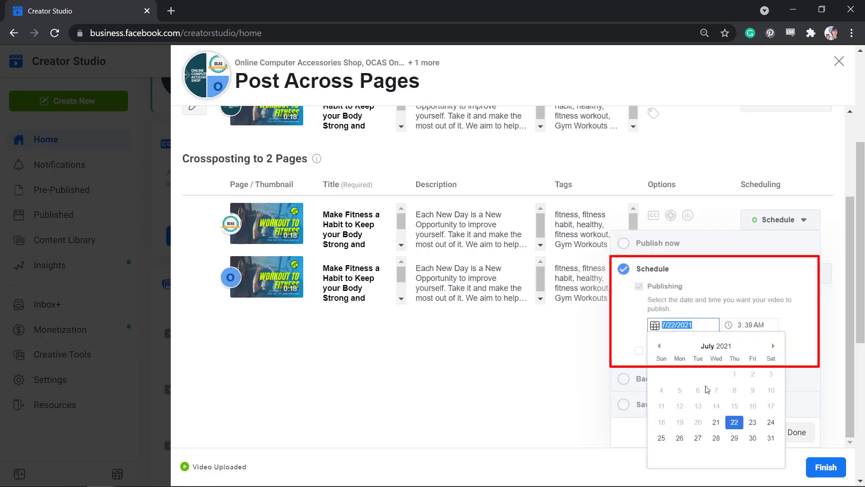
left_click(752, 422)
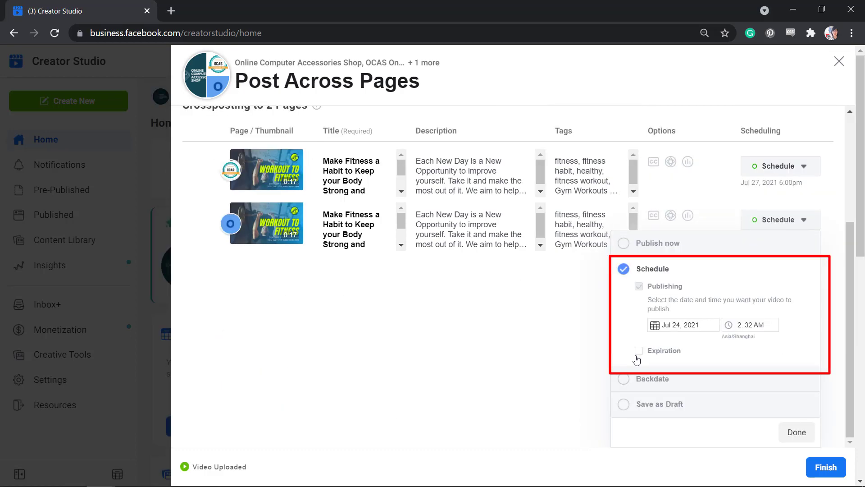
left_click(784, 436)
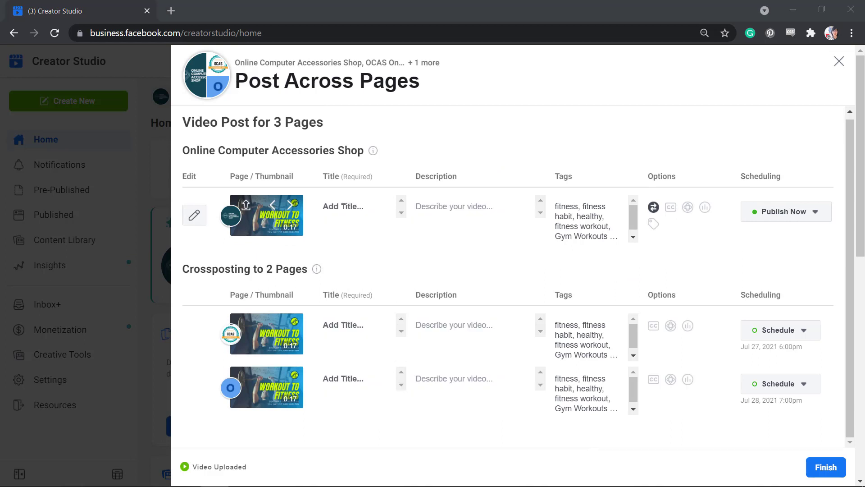
Paste the fitness-habit title and the multi-paragraph 'Each New Day' description into the first page's fields
left_click(344, 206)
type("Make Fitness a Habit to Keep your Body Strong and Healthy and develop Confidence")
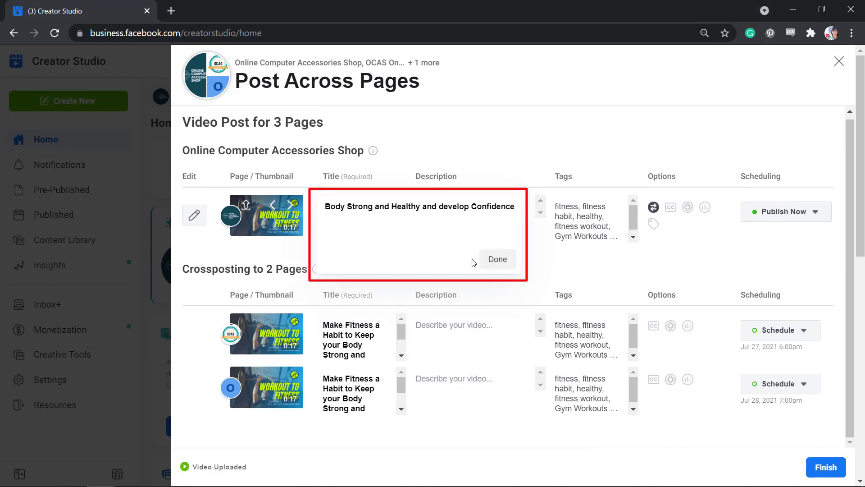
left_click(497, 260)
left_click(456, 215)
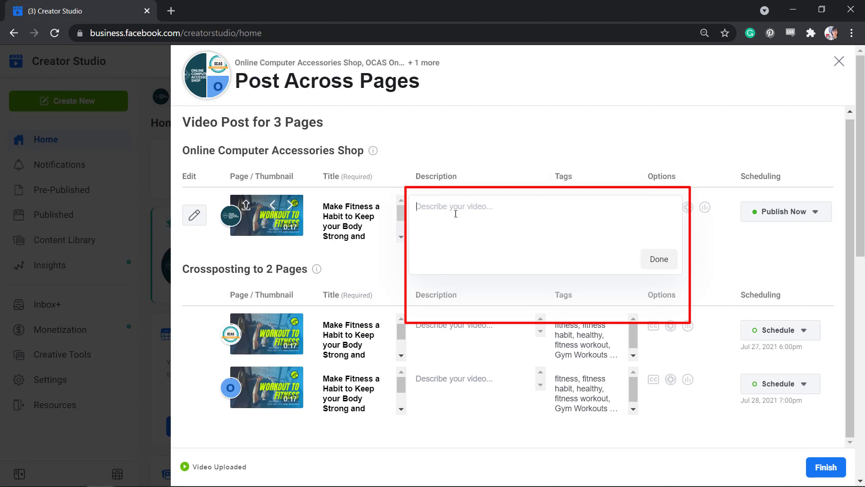
type("Each New Day is a New Opportunity to improve yourself. Take it and make the most out of it. We aim to help your fitness workout routine. Make a way to allow fitness a Habit in your life.  Build a Routine. Habits are developed by sticking to doing it everyday even if it's hard.  Lift Weights. Weight Training is important for building muscle and a lean body mass.")
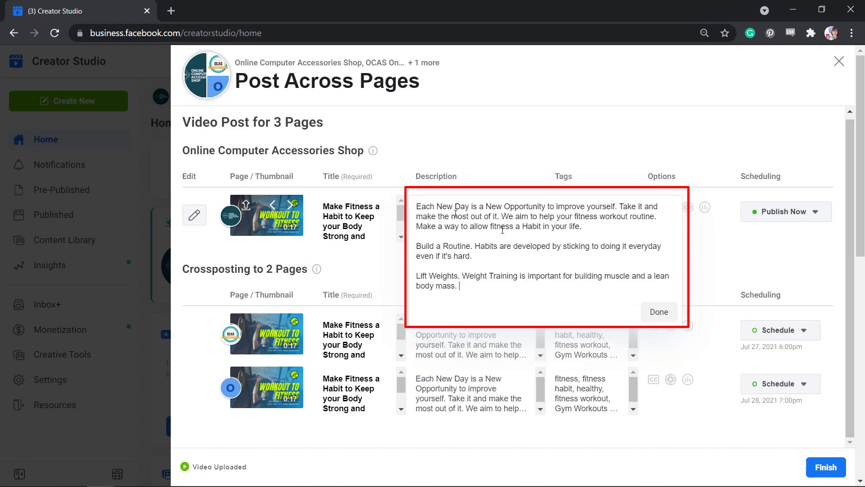
left_click(659, 313)
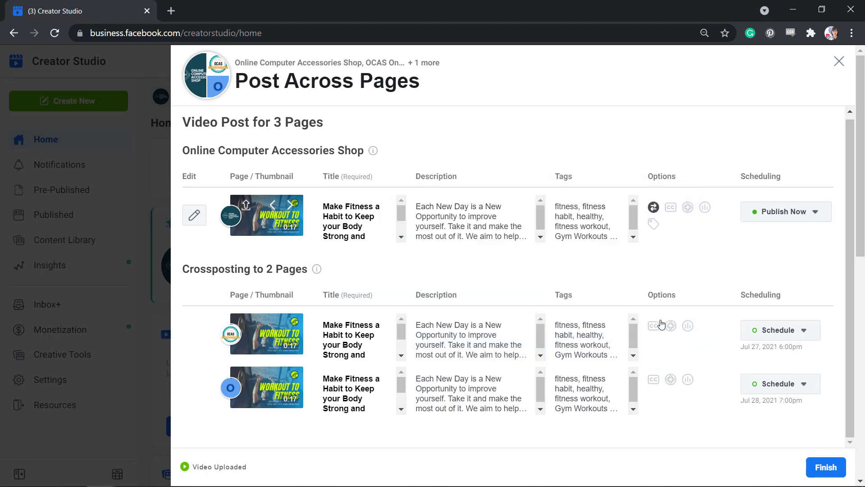